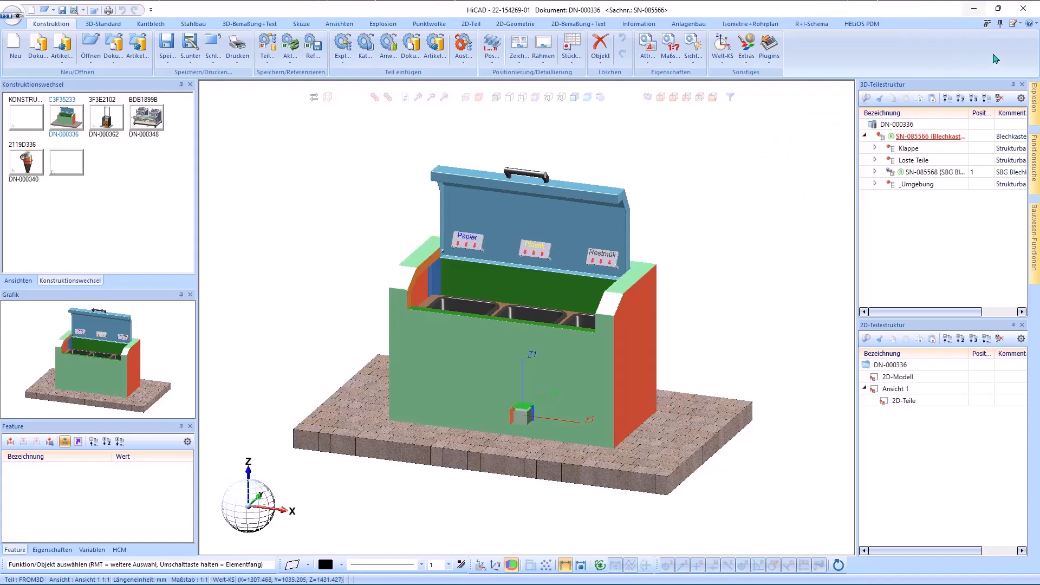
Step: Open the settings menu listing Konfiguration, Kataloge and Einstellungen
click(1013, 25)
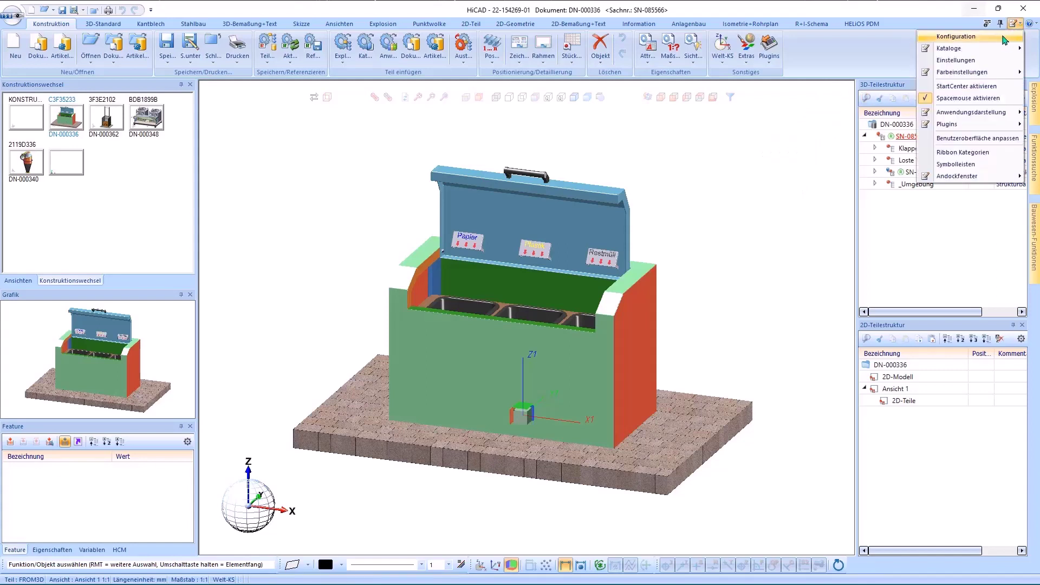
Step: In the configuration editor, set Abmessungen berechnen to Immer and enable Abmessungen sortieren; unfolded dimensions stay on Abwicklungsattribute
click(1002, 36)
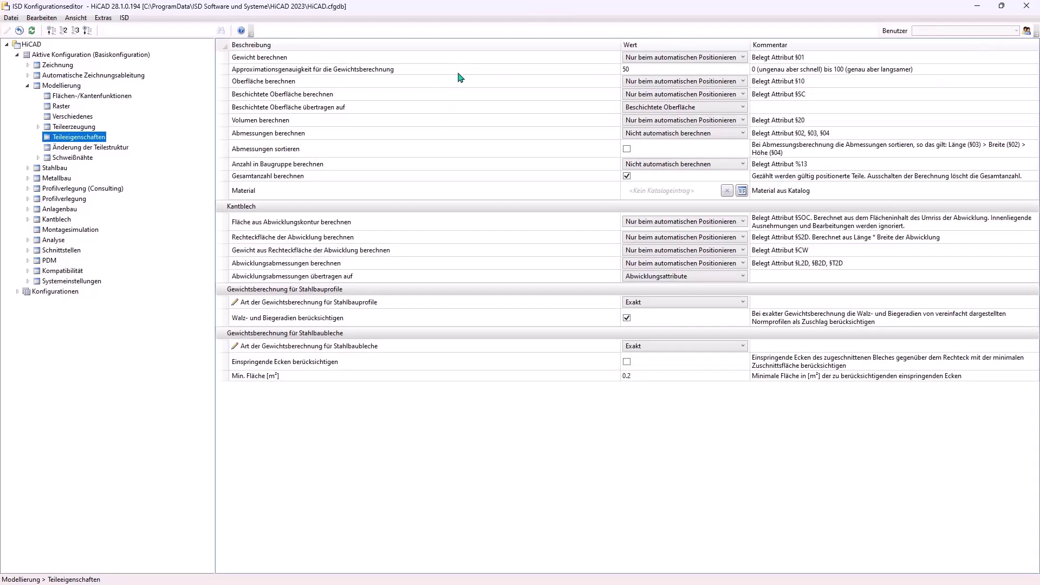
click(516, 137)
click(694, 134)
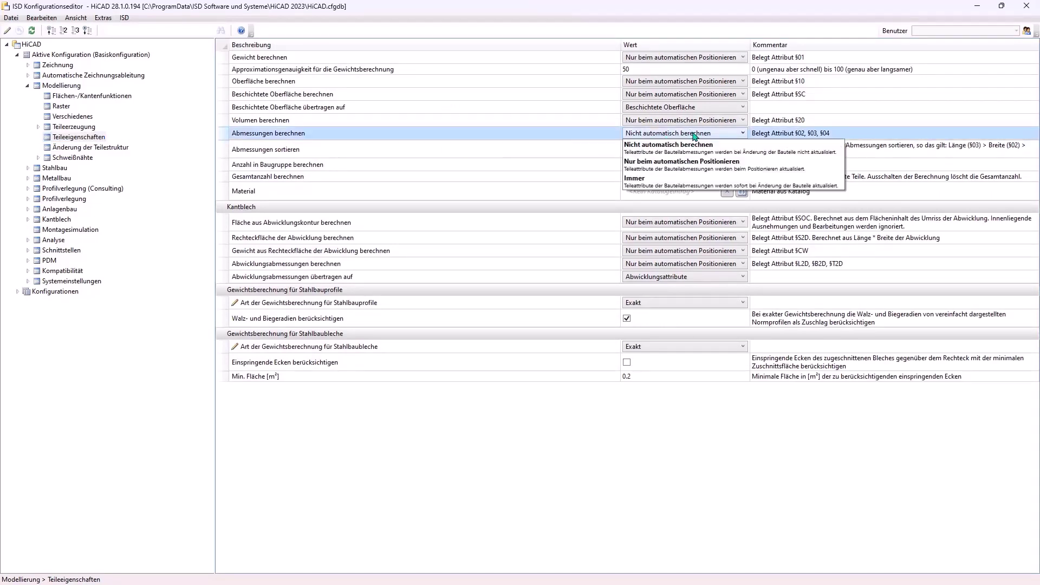
click(681, 182)
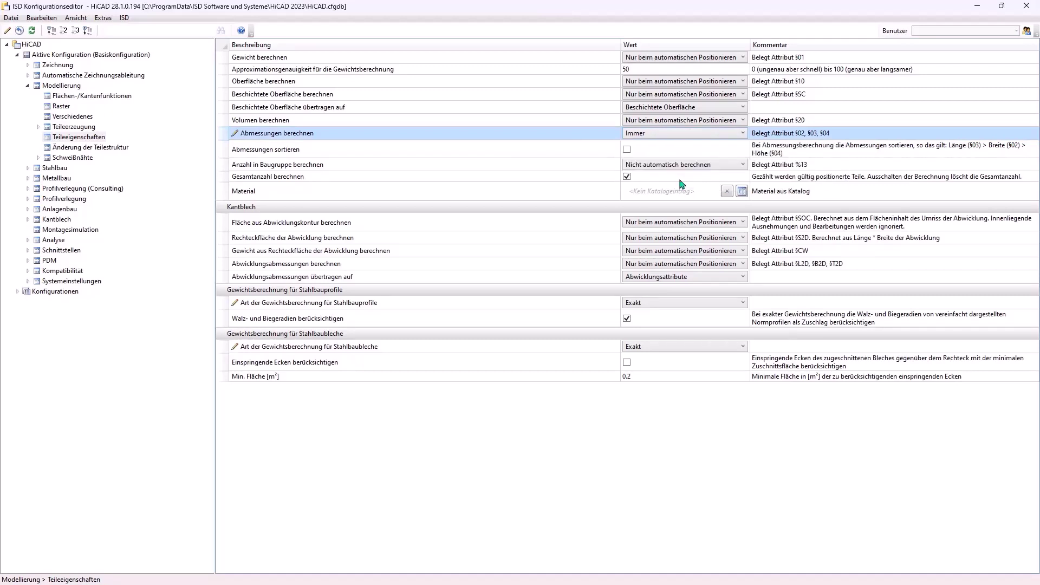
click(627, 150)
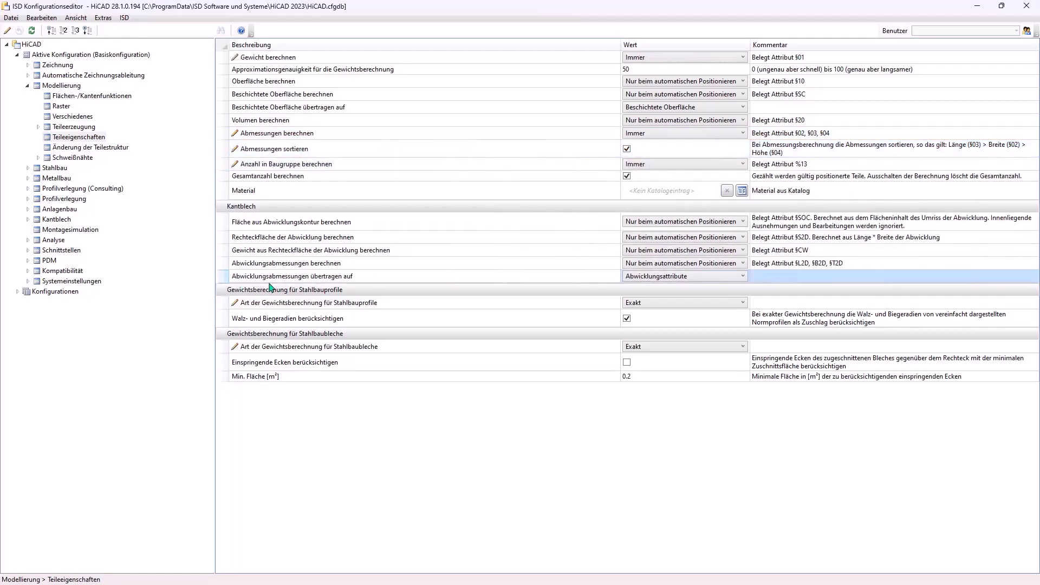
click(657, 278)
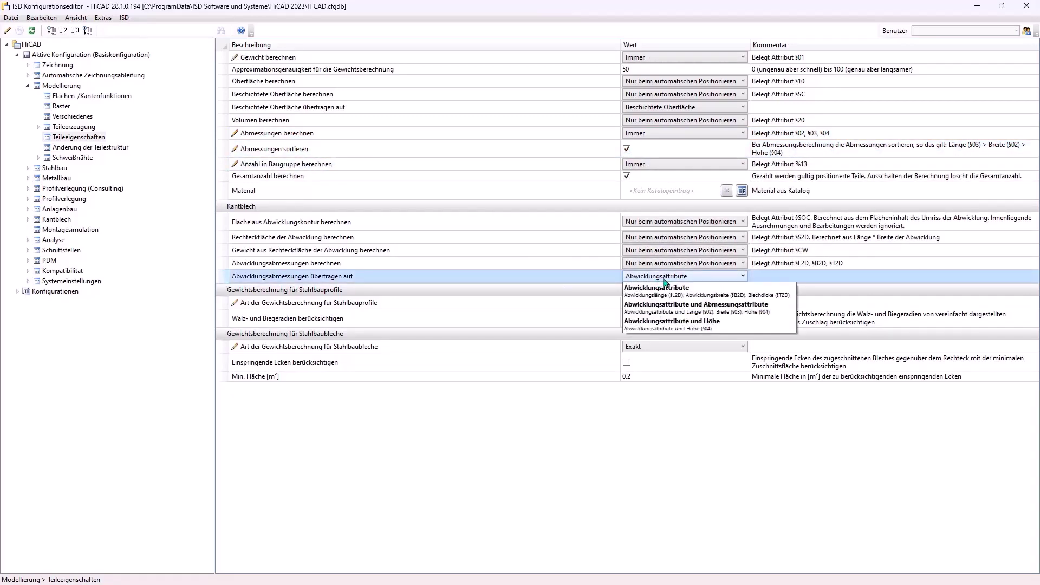
click(740, 297)
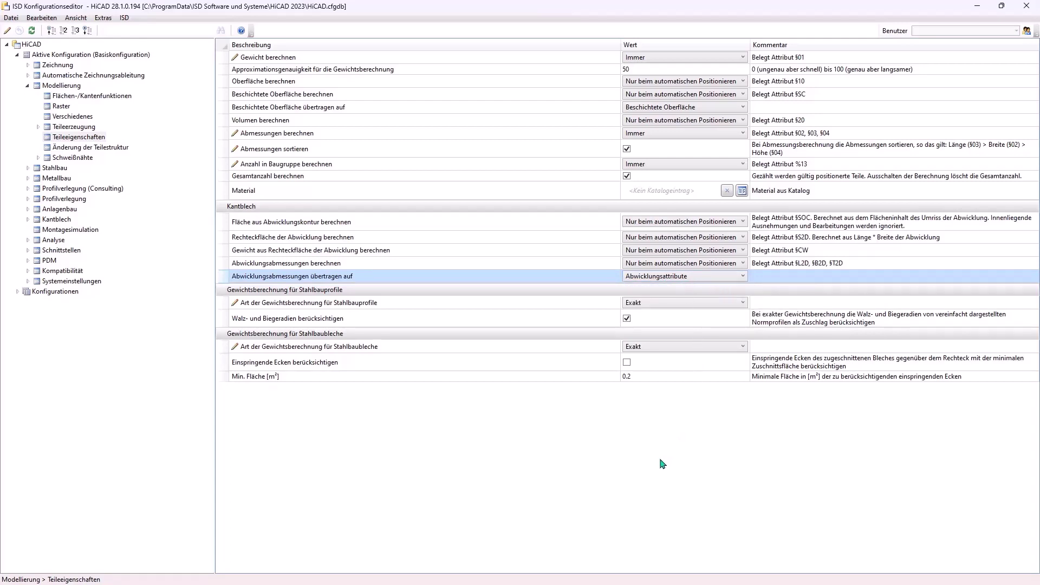
Step: Close the ISD configuration editor to return to the model
click(1019, 10)
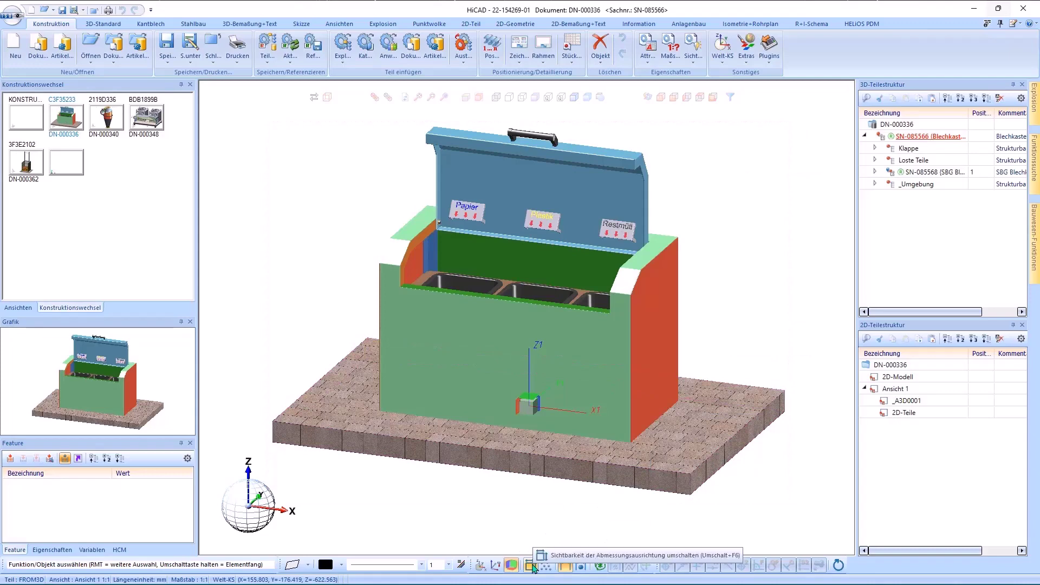
click(531, 567)
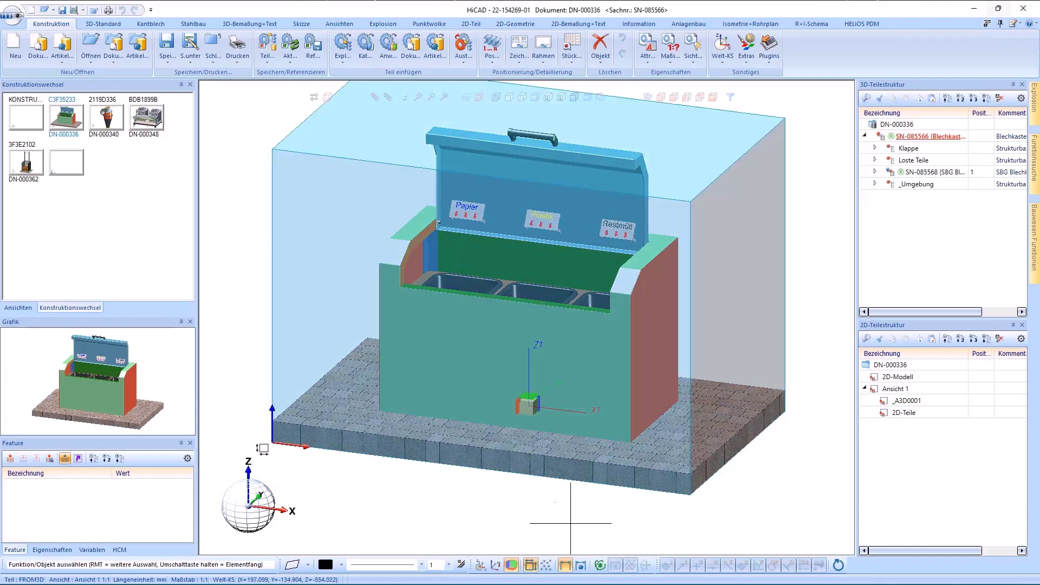
scroll(561, 515, down, 1)
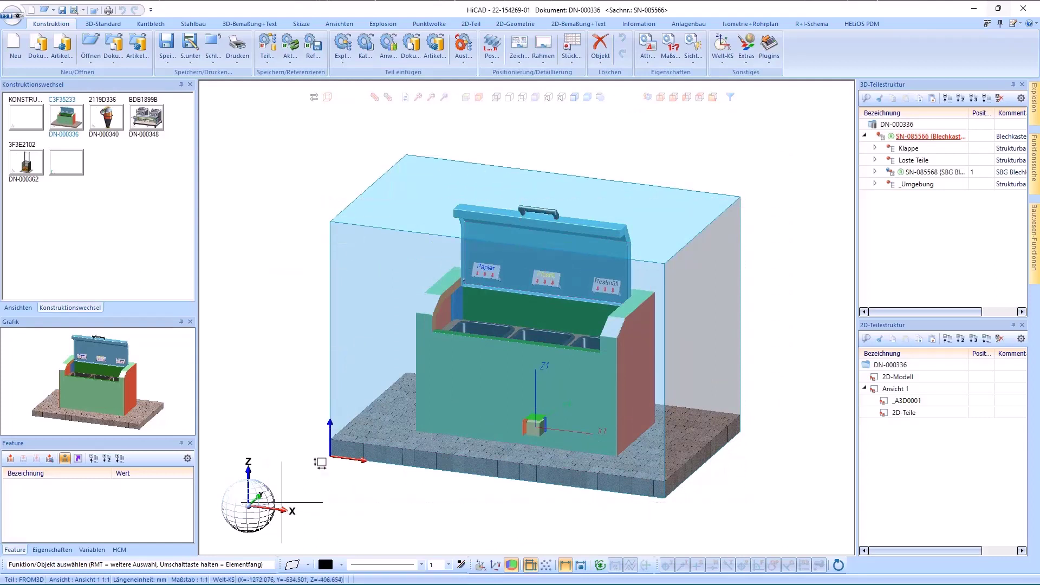
middle_drag(357, 435, 399, 444)
scroll(404, 454, up, 5)
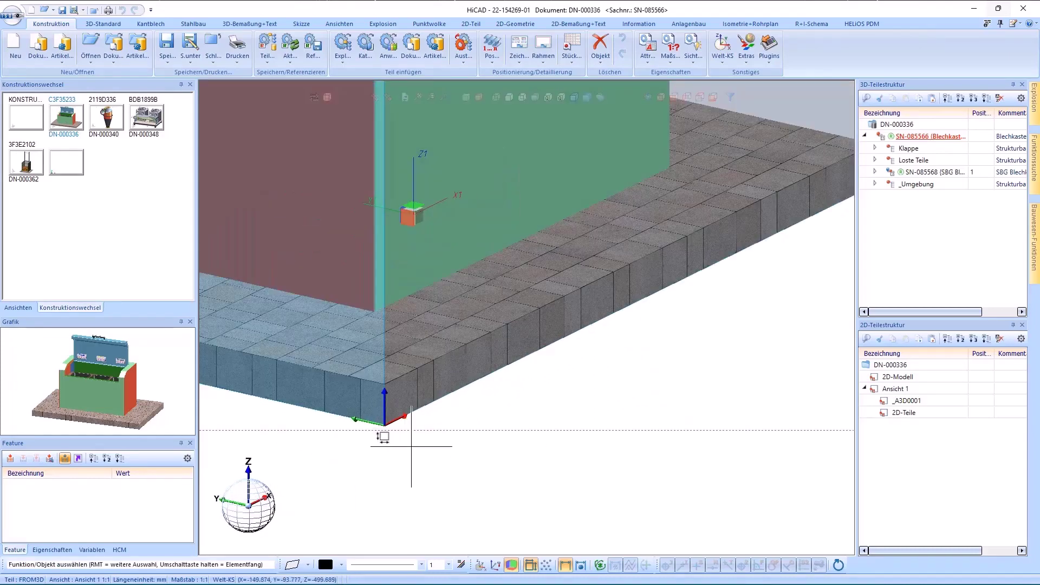
scroll(444, 445, down, 3)
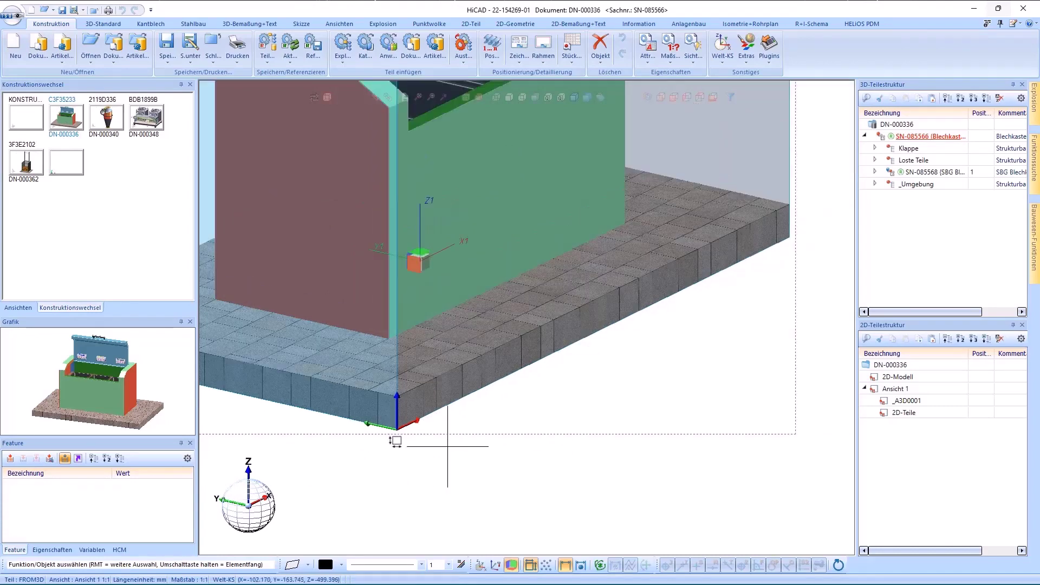
scroll(447, 445, down, 2)
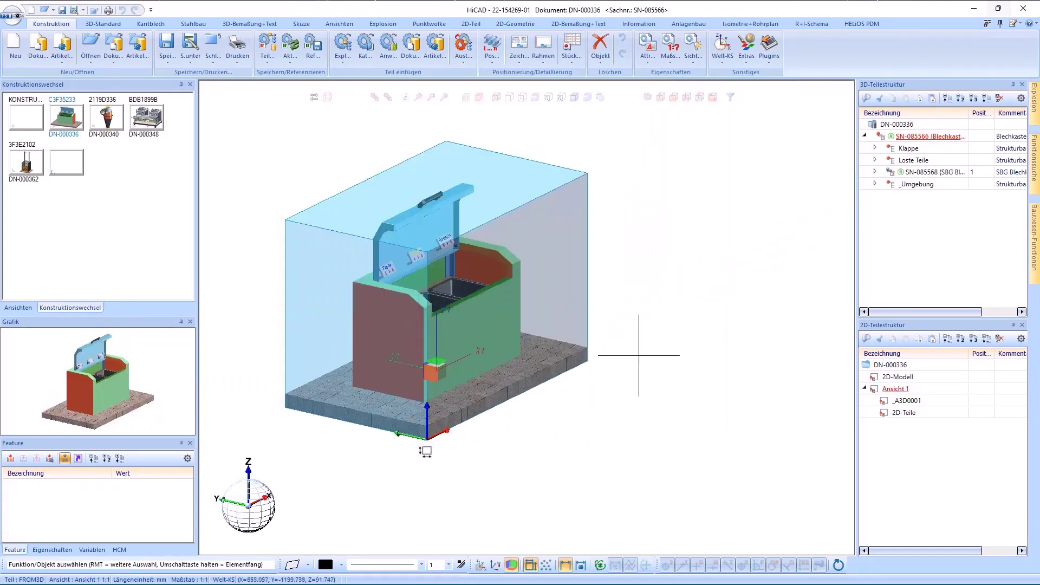
Step: Select the middle waste bin and view the three bins from above
scroll(460, 271, up, 5)
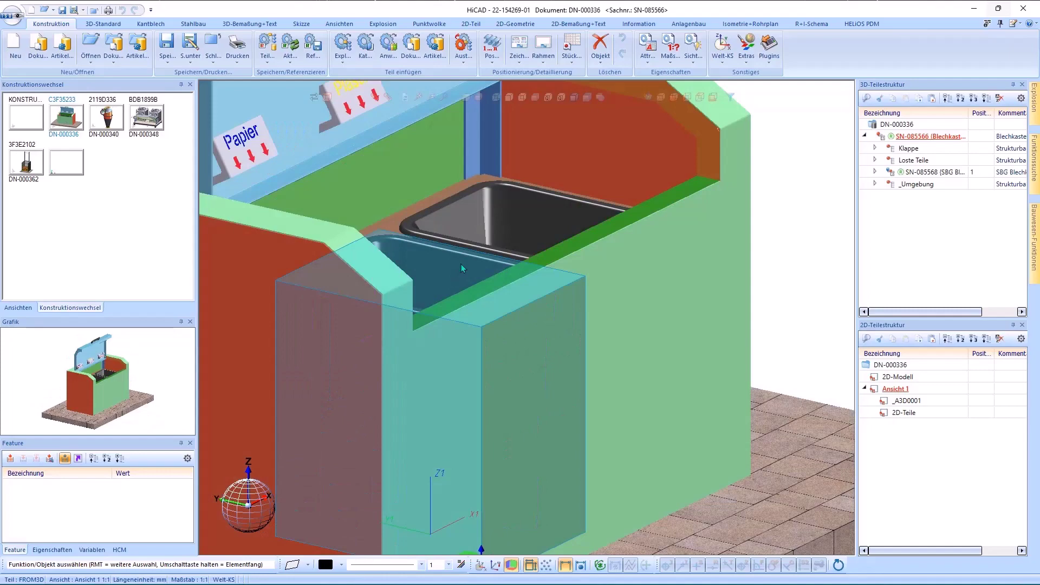
click(458, 263)
middle_drag(456, 262, 437, 283)
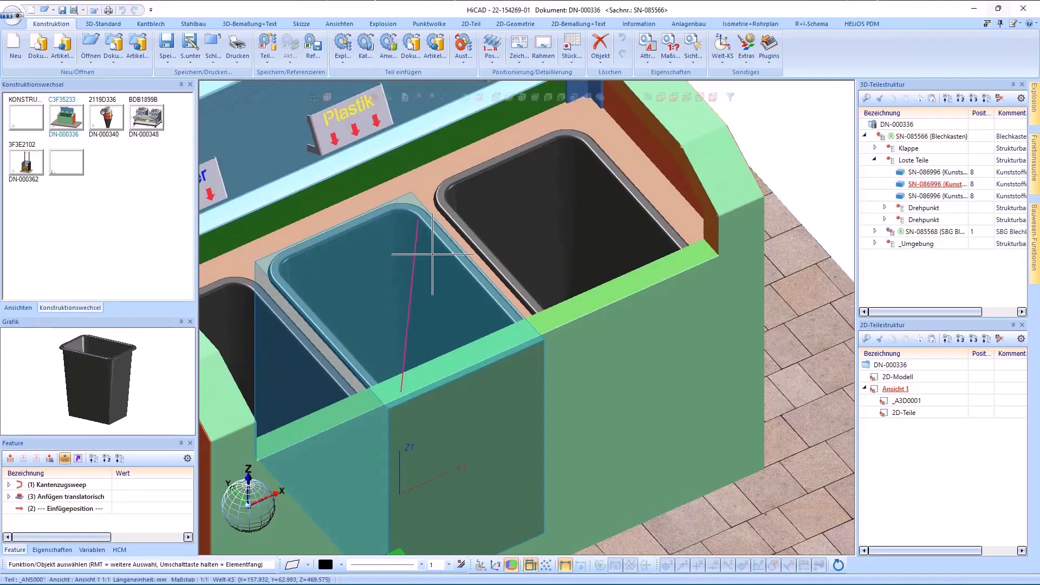
scroll(429, 425, down, 5)
scroll(538, 232, up, 3)
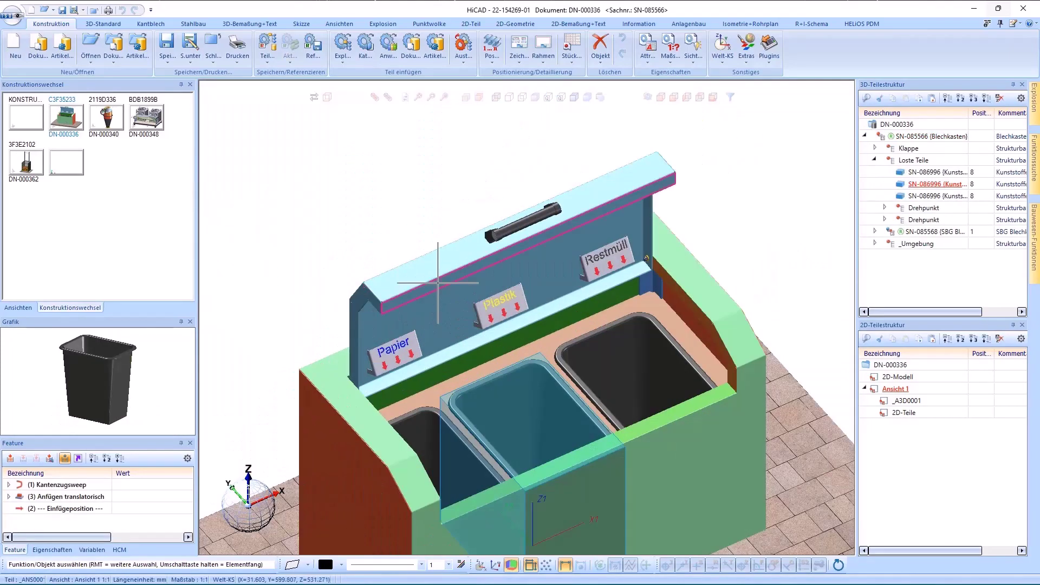
Step: Inspect the lid panel's and handle's dimension boxes, then show the Ansichten list
click(437, 284)
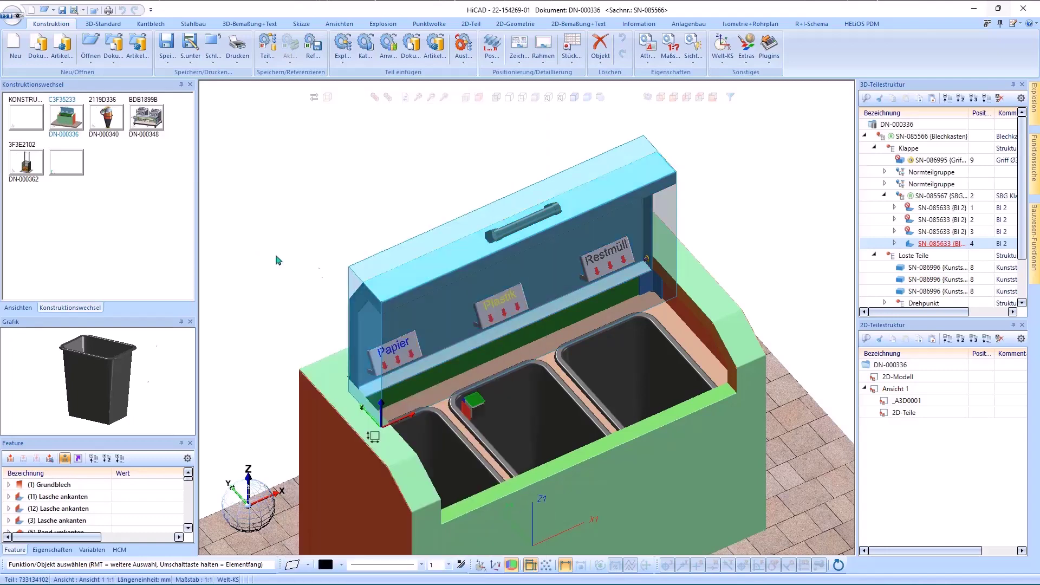
scroll(534, 230, up, 3)
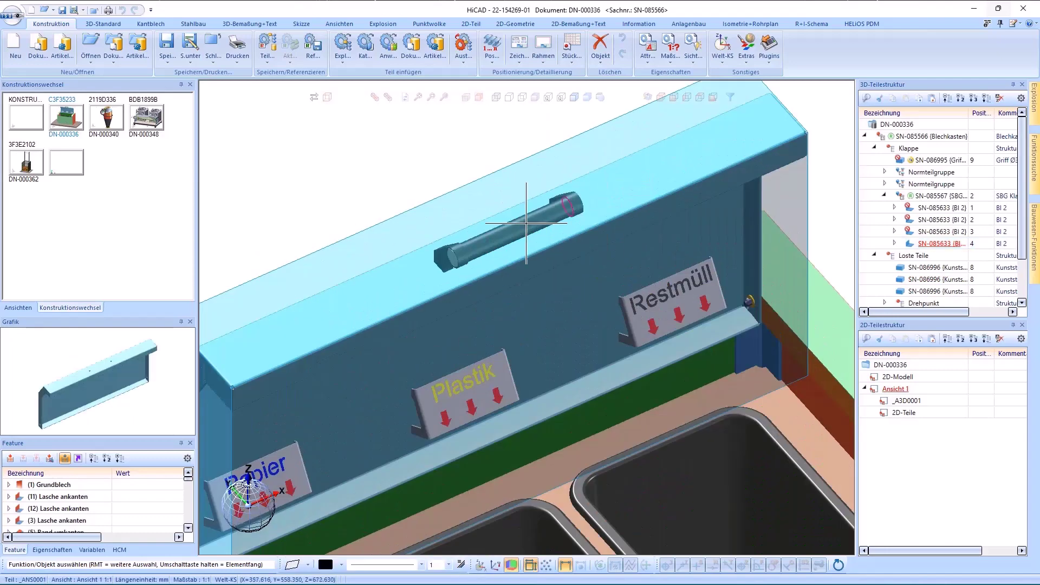
click(528, 239)
scroll(428, 230, down, 4)
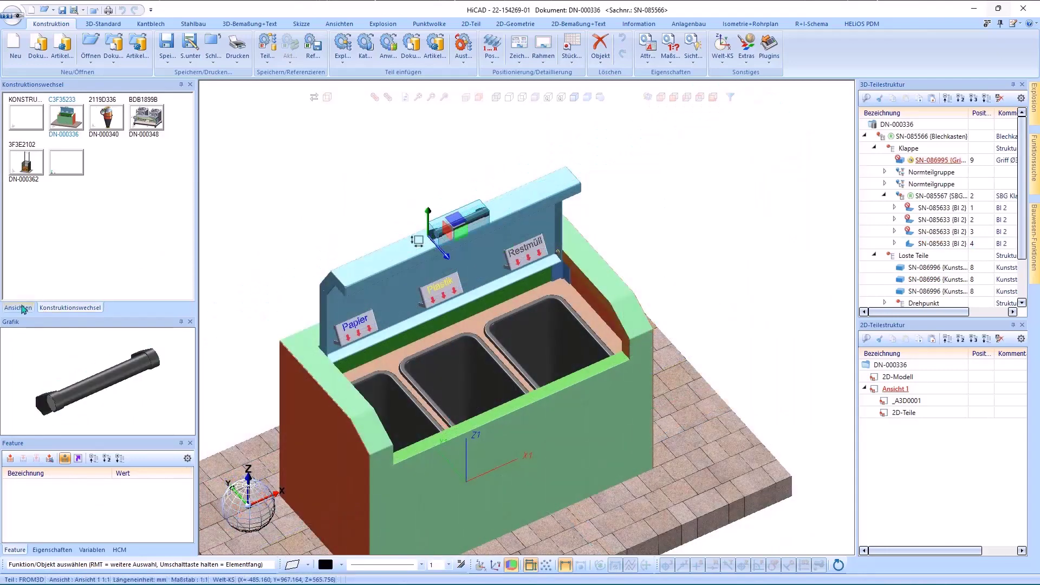
click(18, 307)
Step: Open sheet Blatt 2 and view the Kunststoffeimer bucket's part attributes (Höhe 498.10)
click(8, 150)
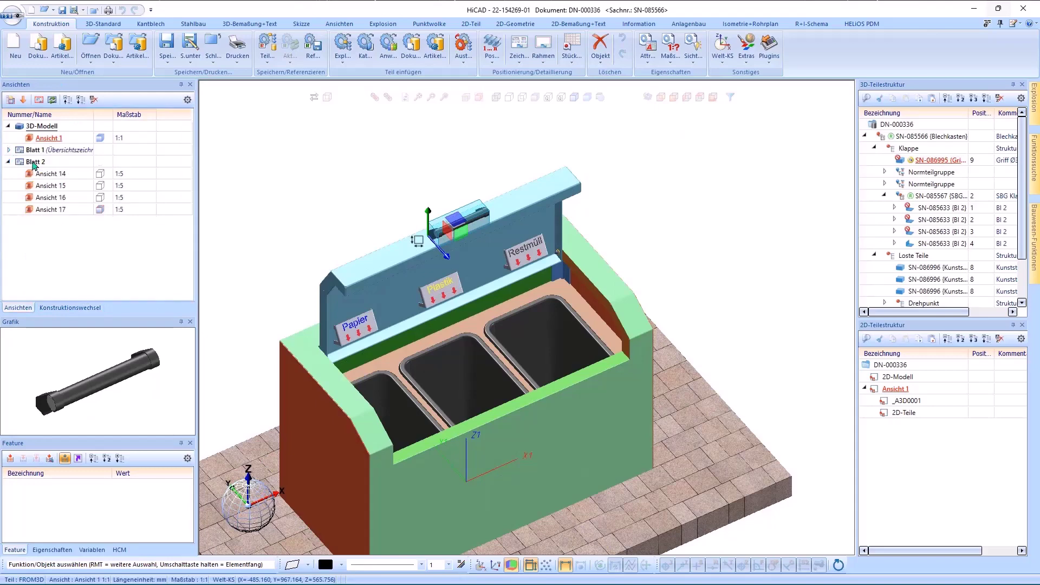
double_click(35, 162)
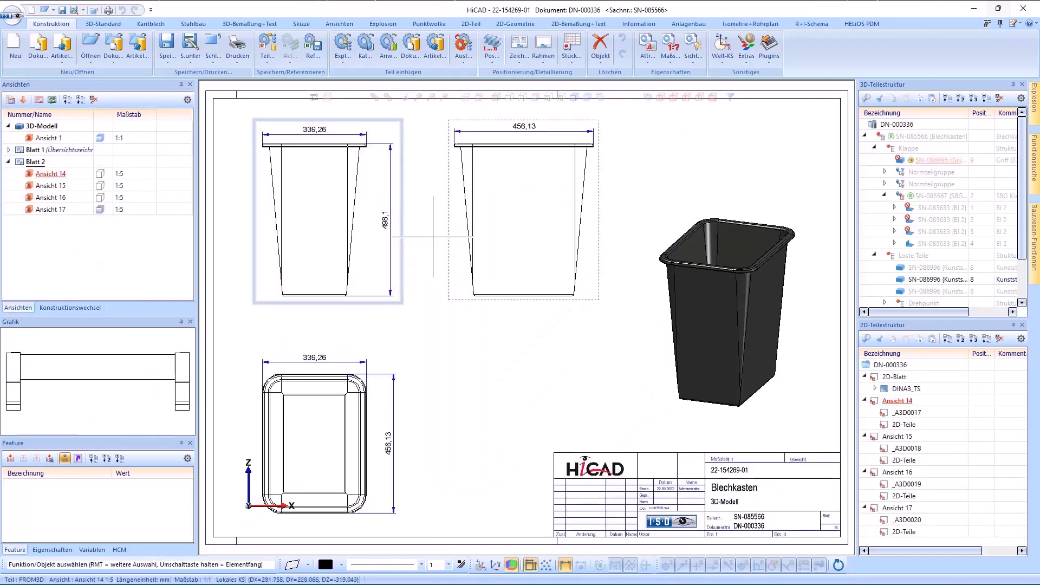
click(739, 234)
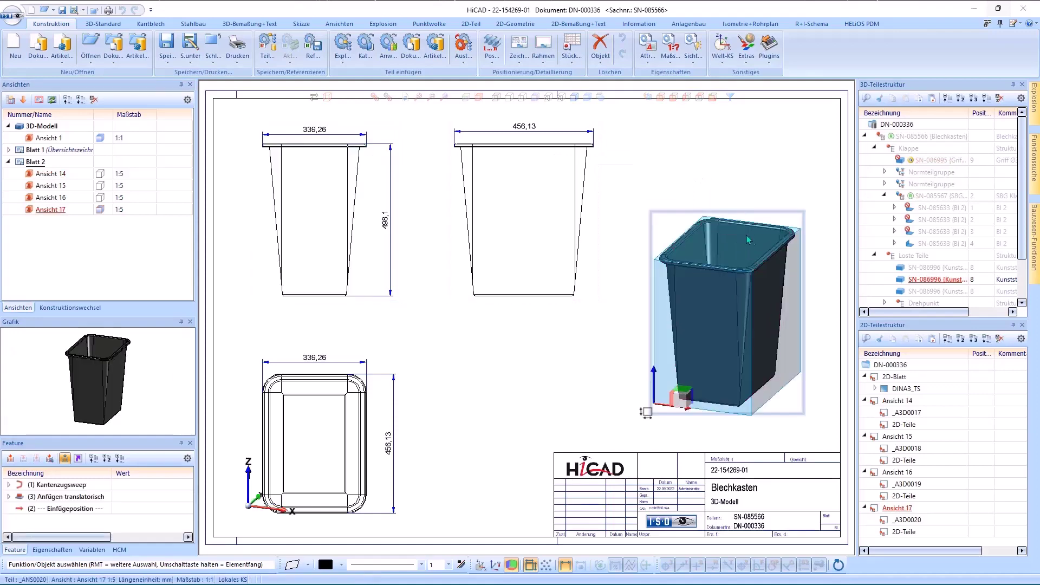
double_click(747, 235)
drag(659, 216, 603, 262)
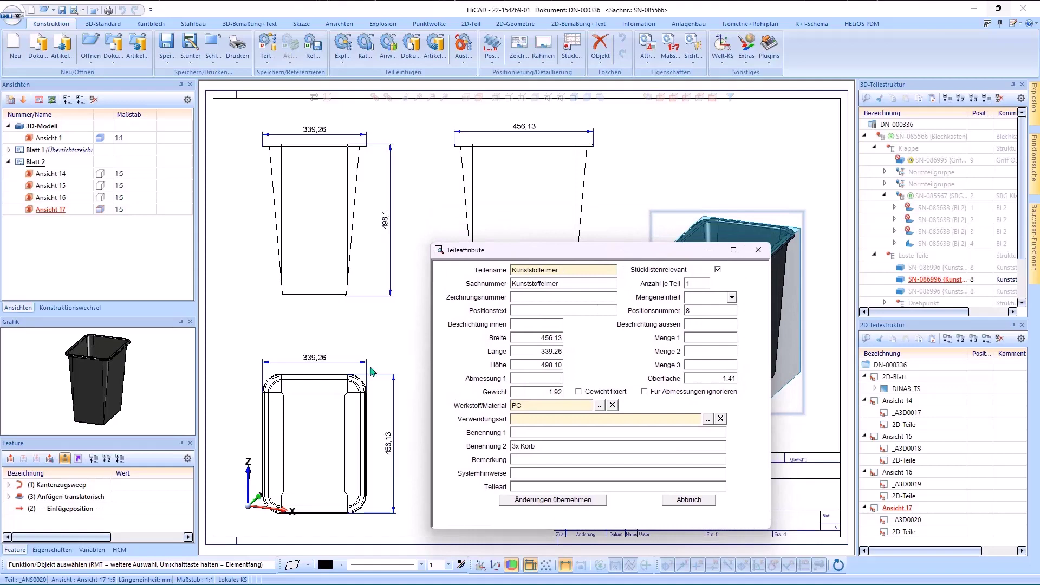
Step: Accept the bucket's attributes, then select the Blechkasten assembly and the floor slab Boden
click(587, 500)
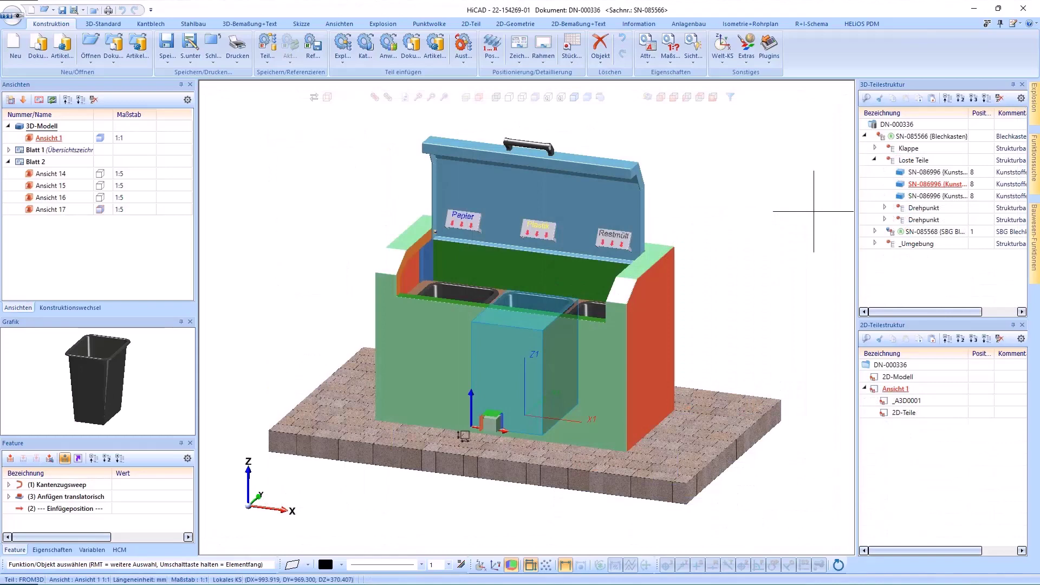
click(921, 139)
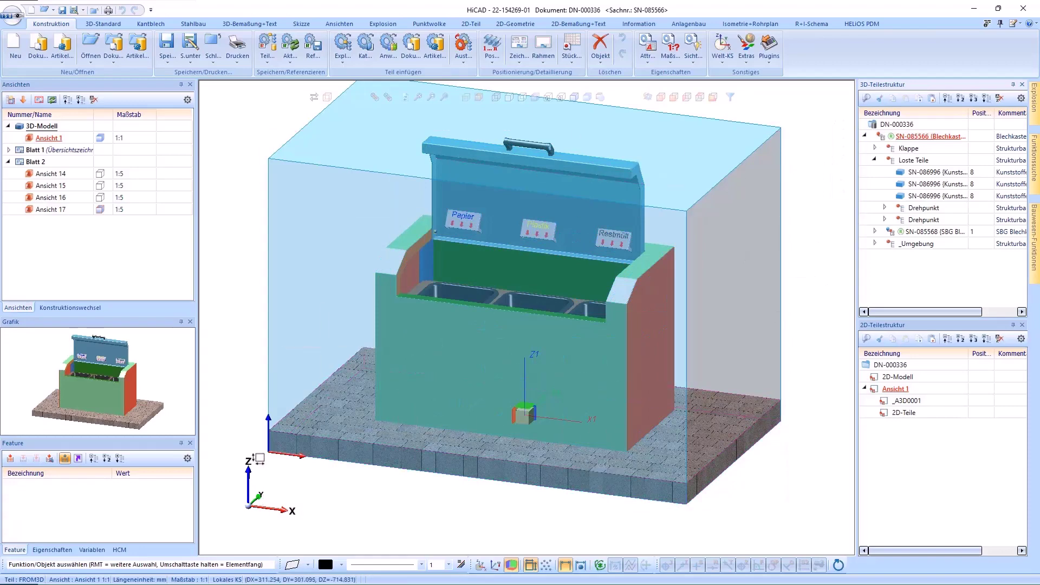
click(643, 455)
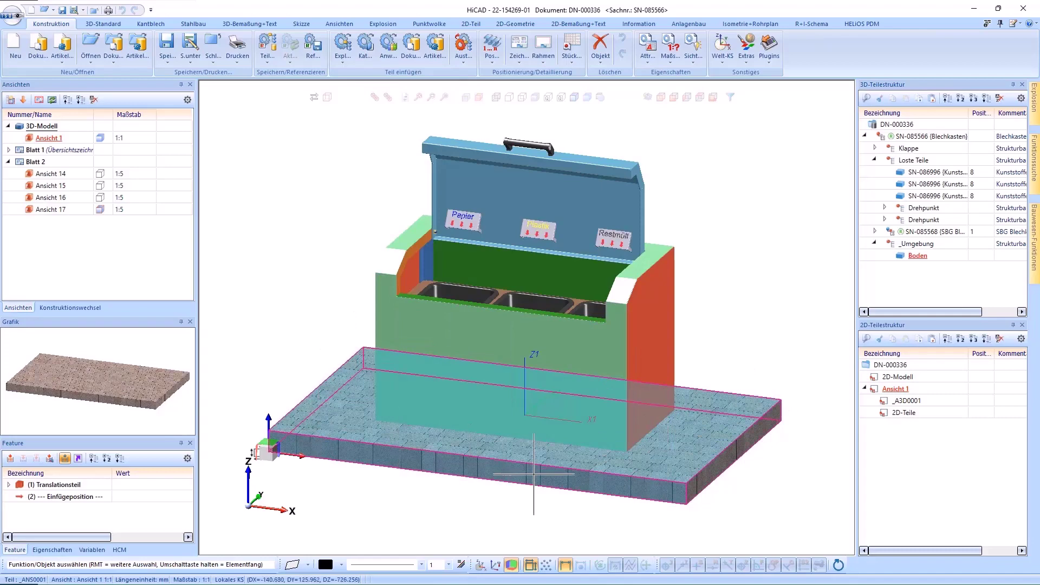
Step: Mark the floor slab Boden 'Für Abmessungen ignorieren' and make the Blechkasten assembly active
double_click(567, 466)
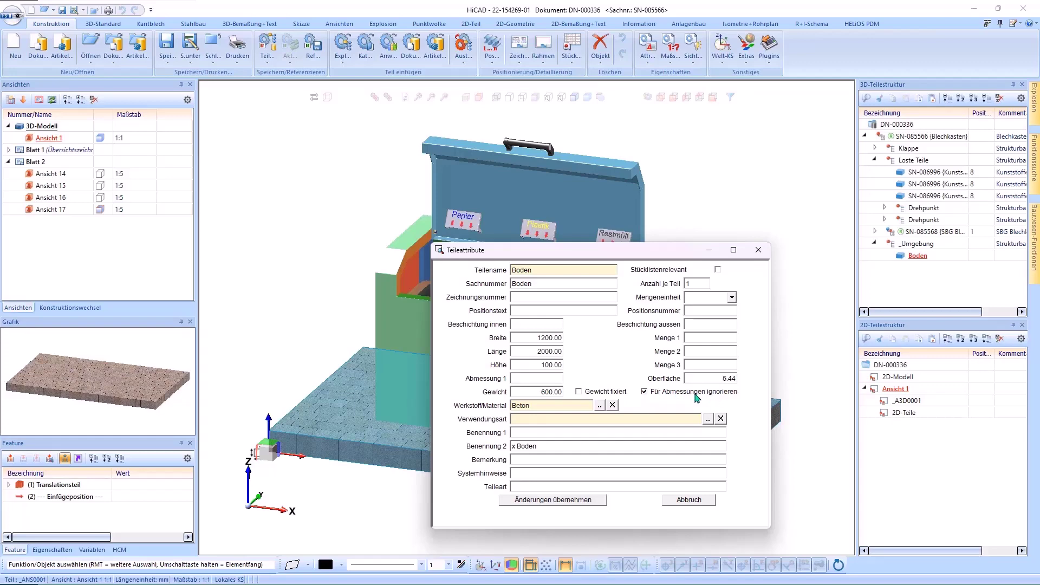
click(570, 503)
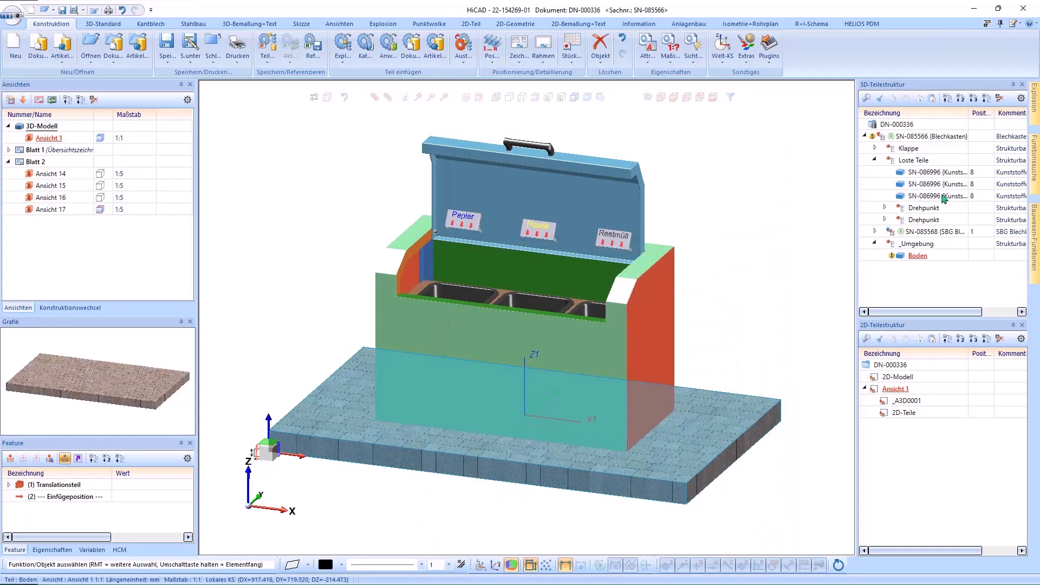
click(926, 136)
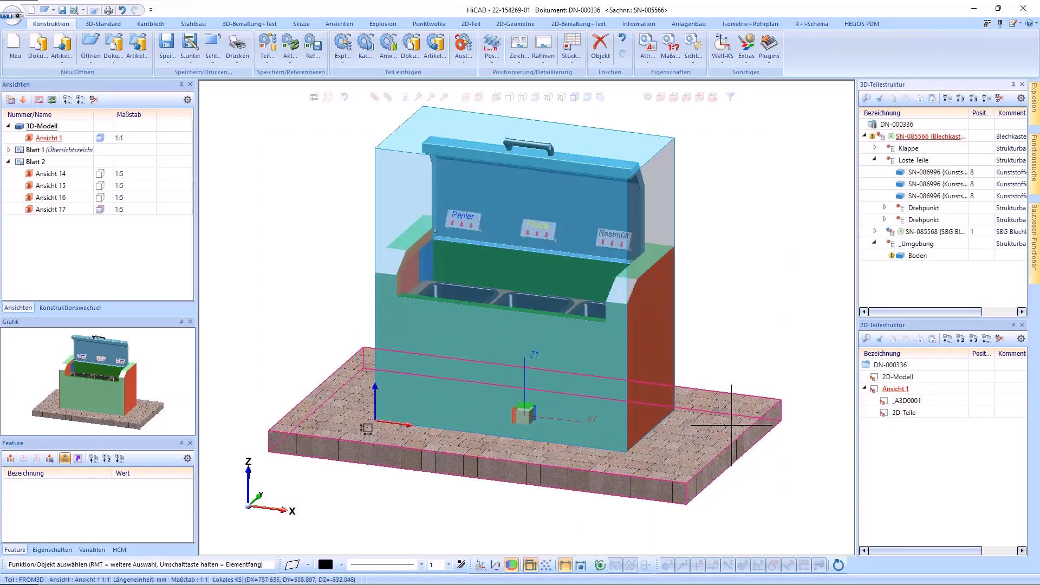
Step: Activate Boden and the bins, then confirm the right bin's attributes unchanged (Gewicht 1.91)
click(918, 255)
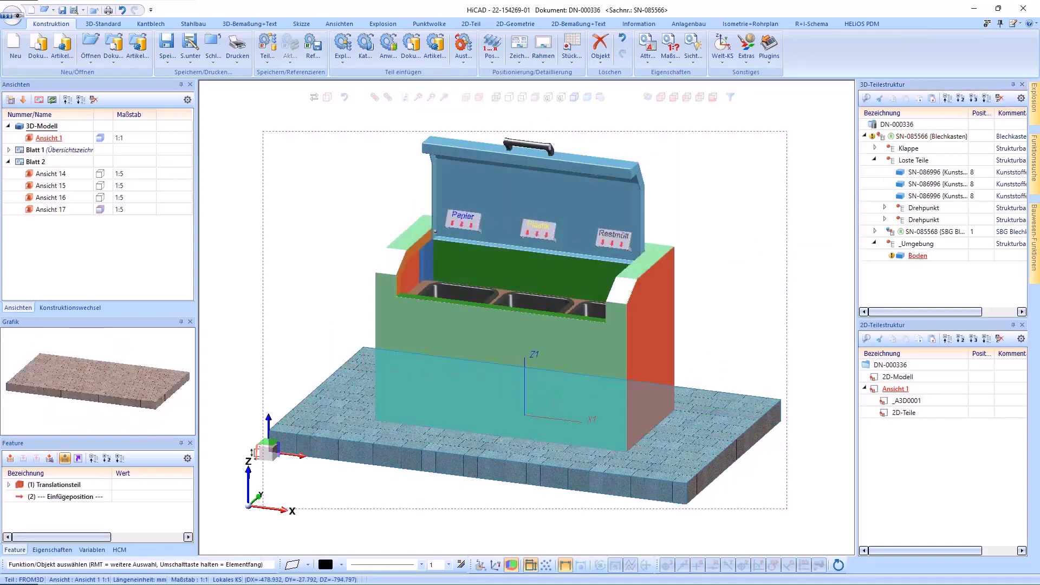
click(938, 184)
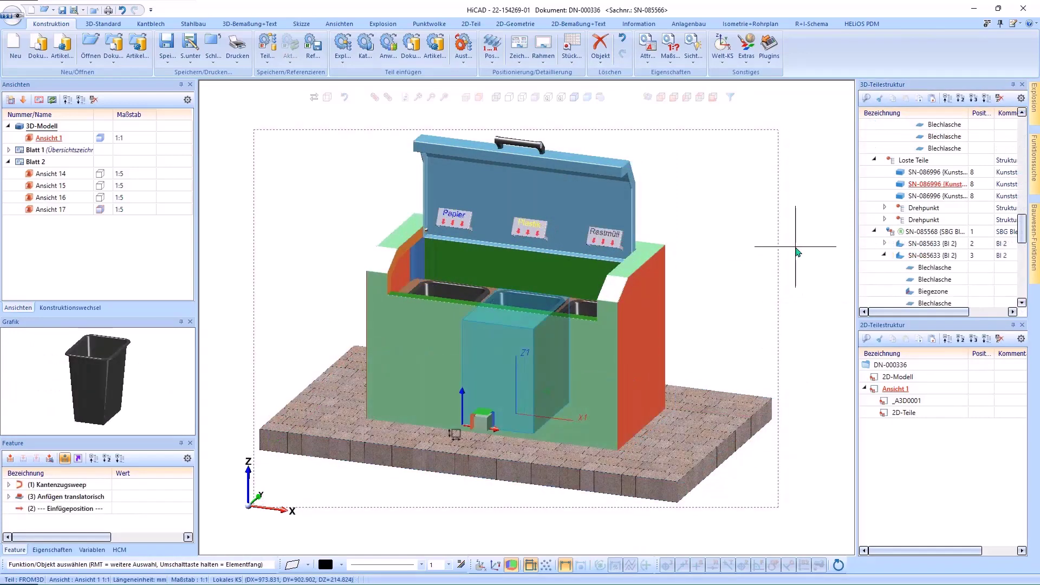
scroll(568, 347, up, 3)
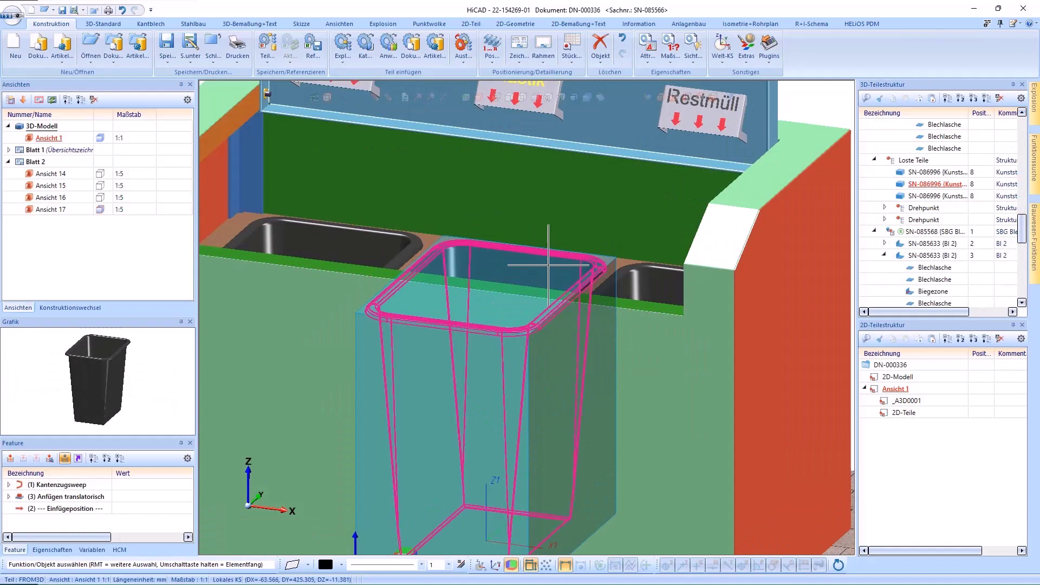
click(653, 284)
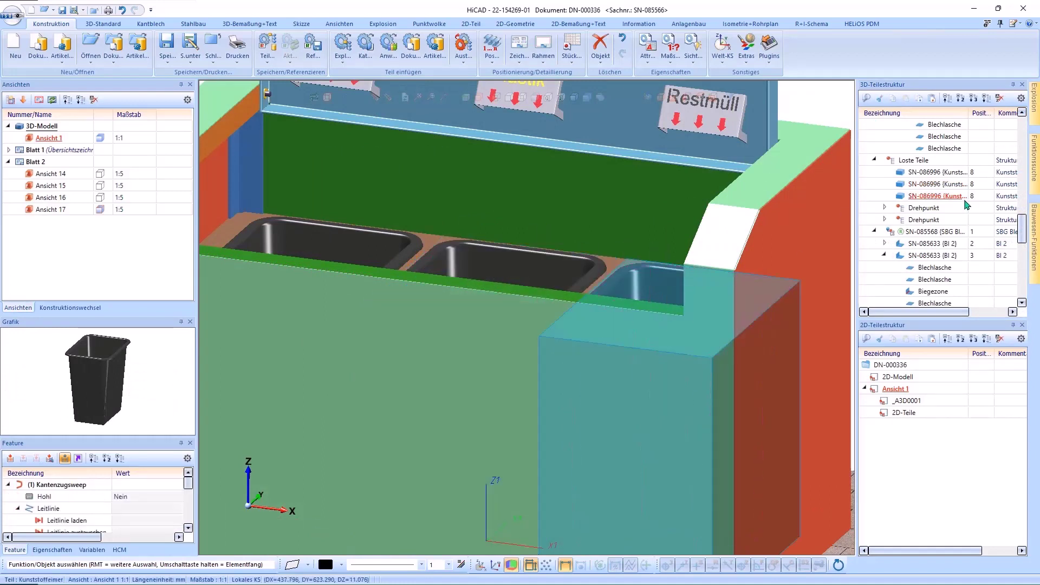
double_click(624, 324)
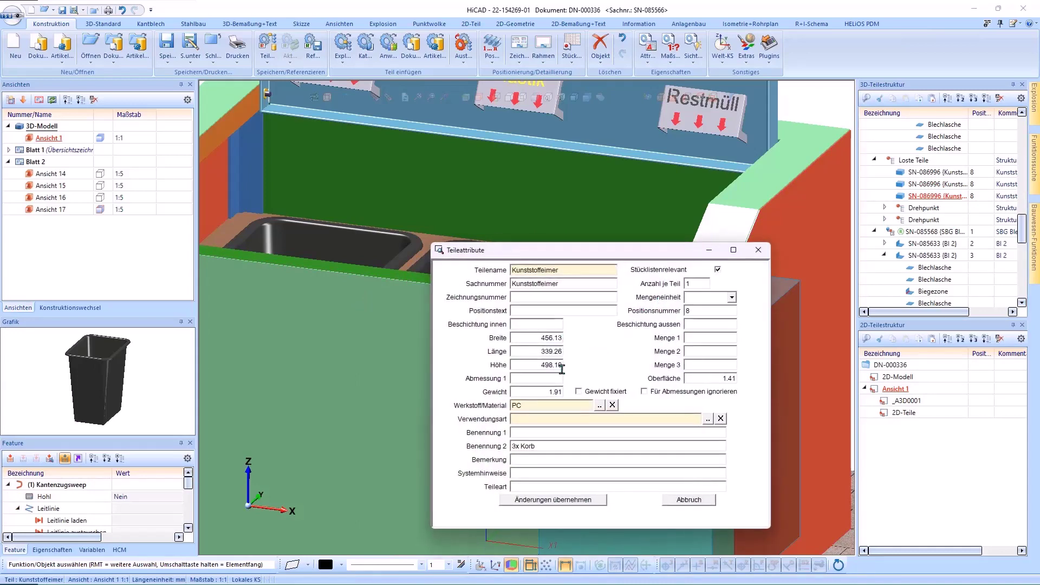
click(563, 501)
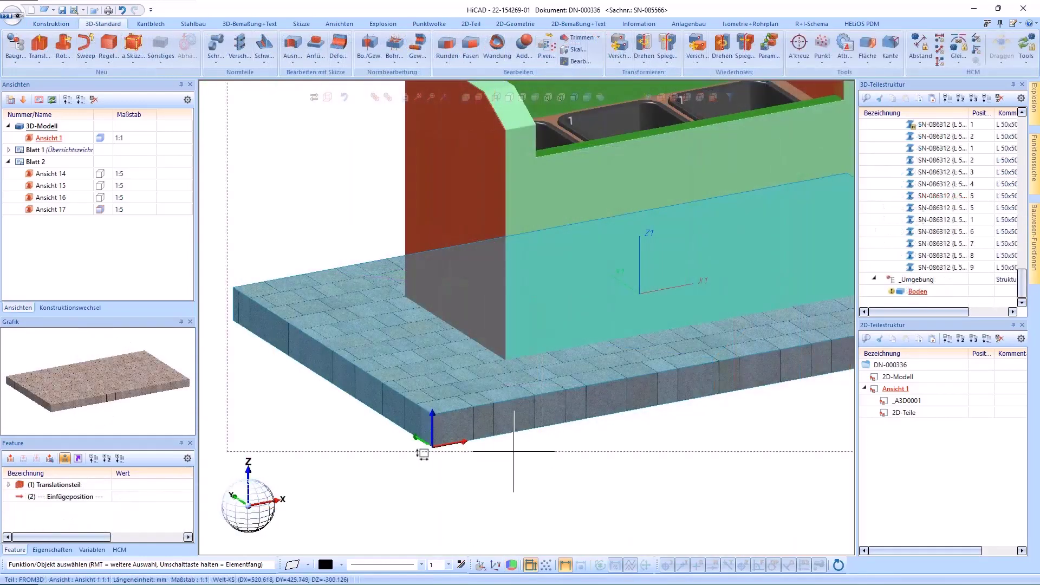
Step: Check the floor slab's sizes (1200 × 2000 × 100), then start setting its dimension alignment manually
click(464, 392)
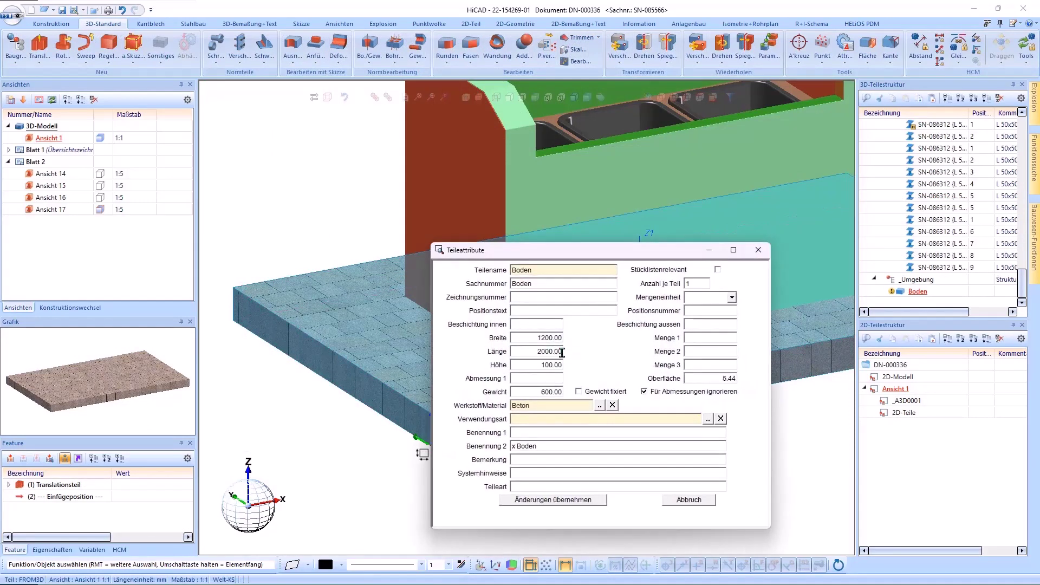
click(587, 499)
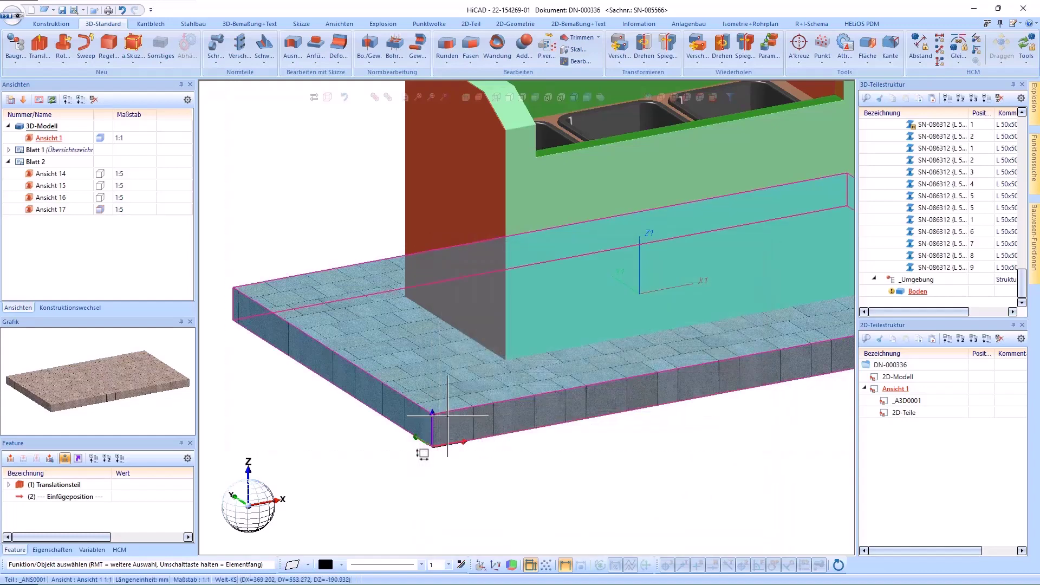
right_click(447, 416)
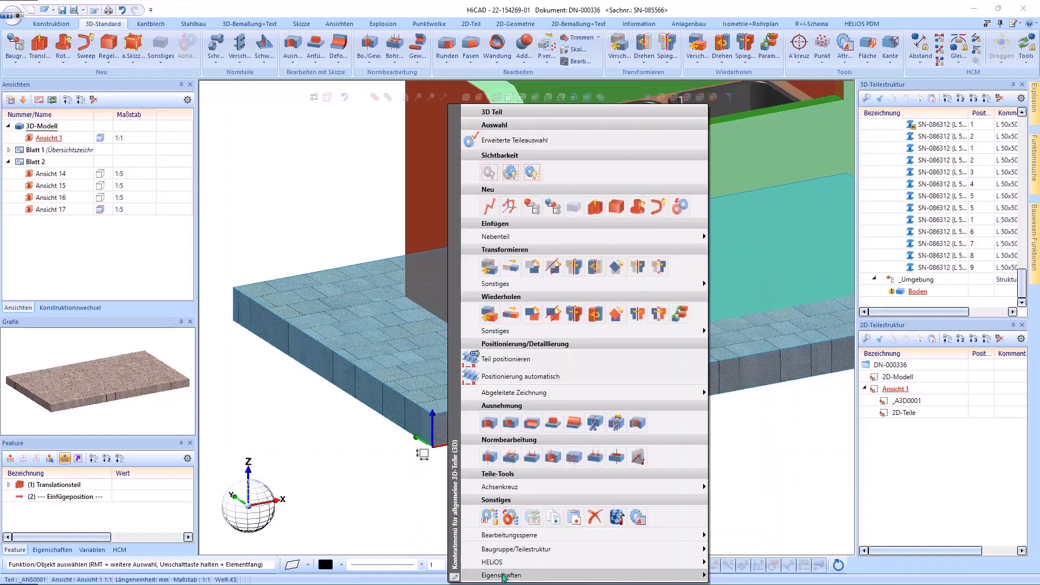
mouse_move(531, 577)
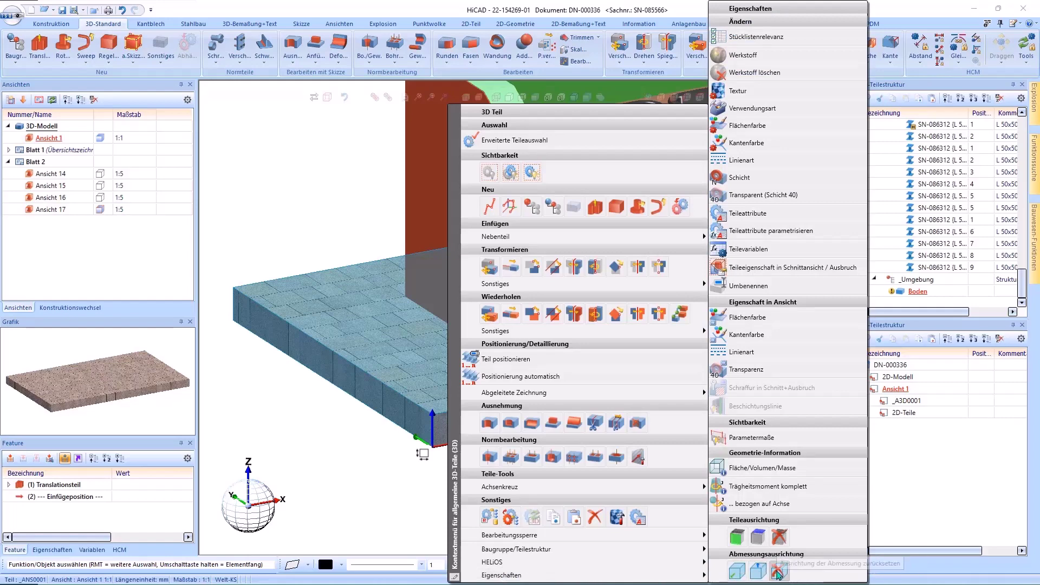
click(778, 572)
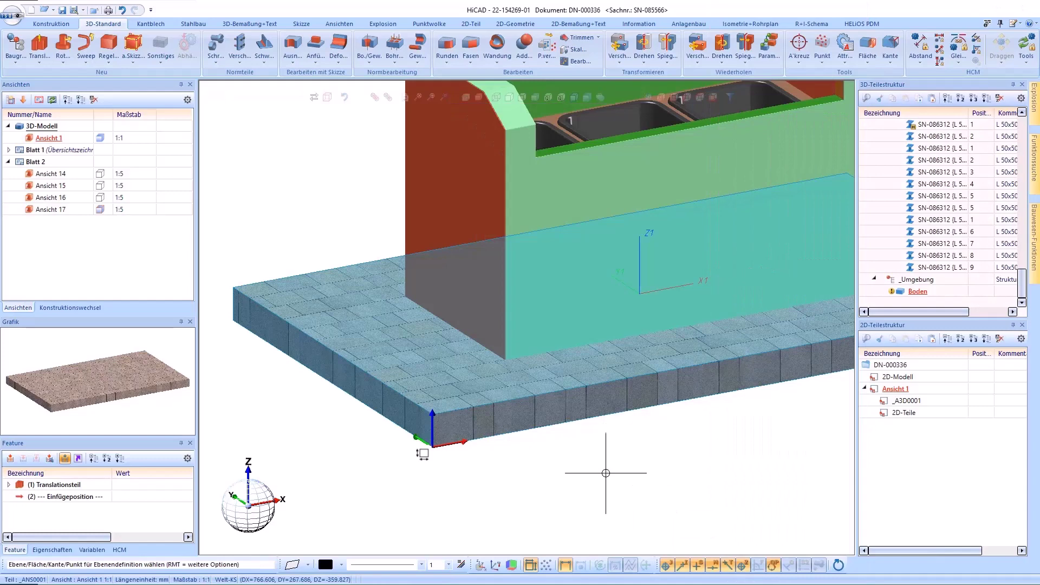
Step: Use the slab's side face as alignment plane, accepting Breite 100, Länge 1200, Höhe 2000
click(246, 336)
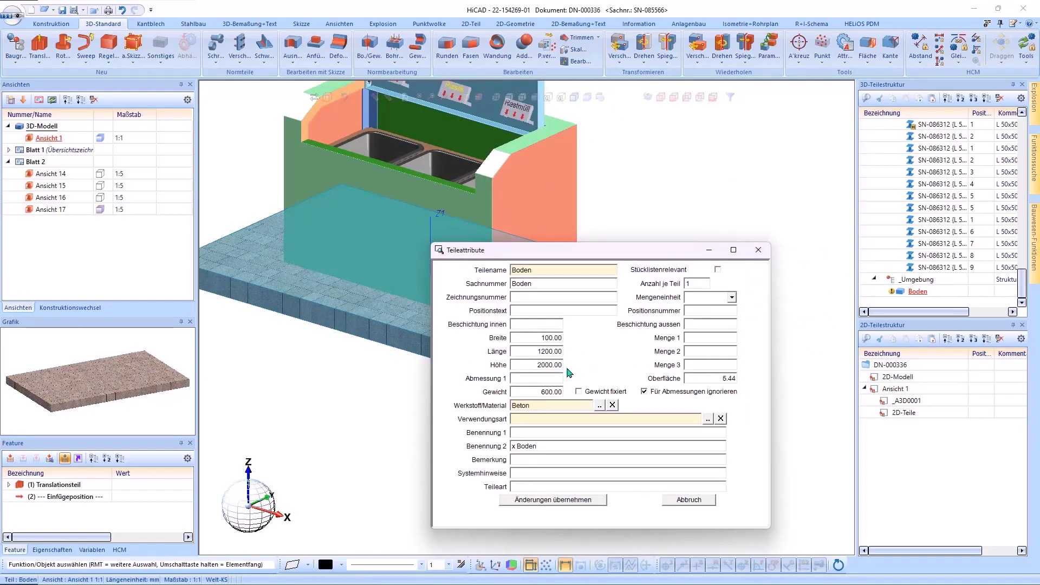
click(585, 500)
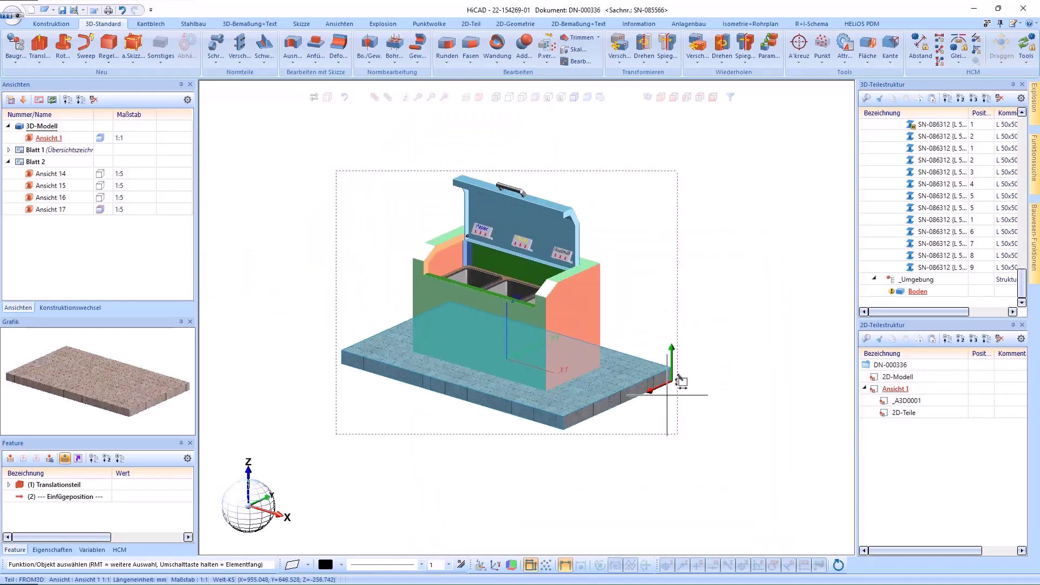
Step: Reset the floor slab Boden's dimension alignment via its Eigenschaften menu
right_click(678, 378)
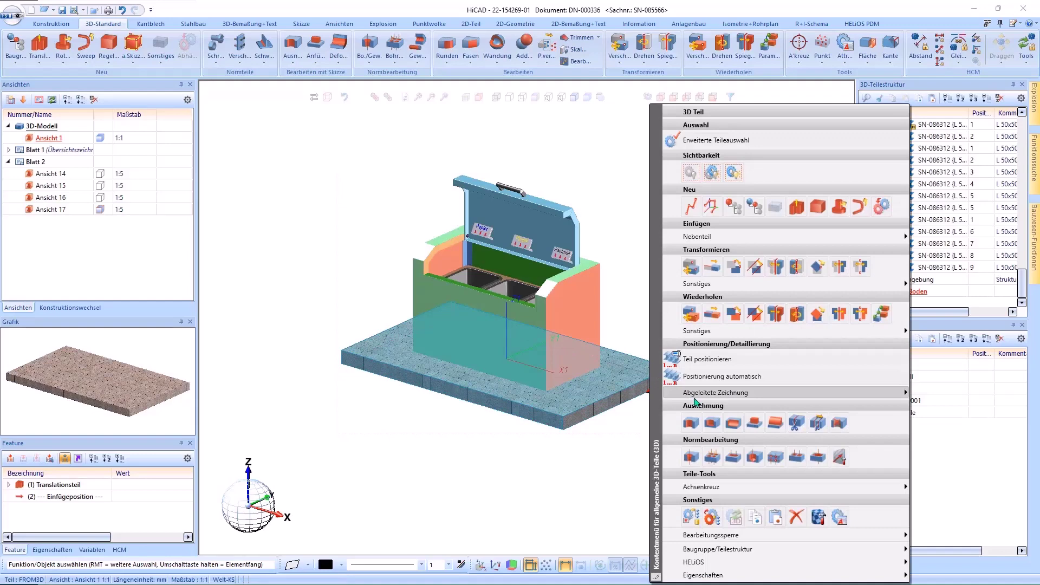
mouse_move(706, 576)
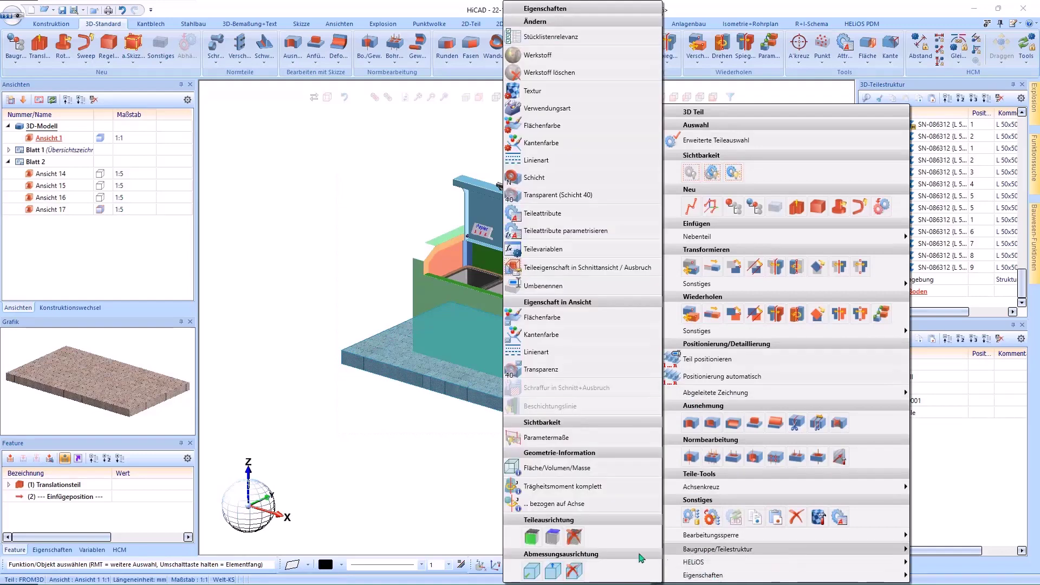
click(577, 571)
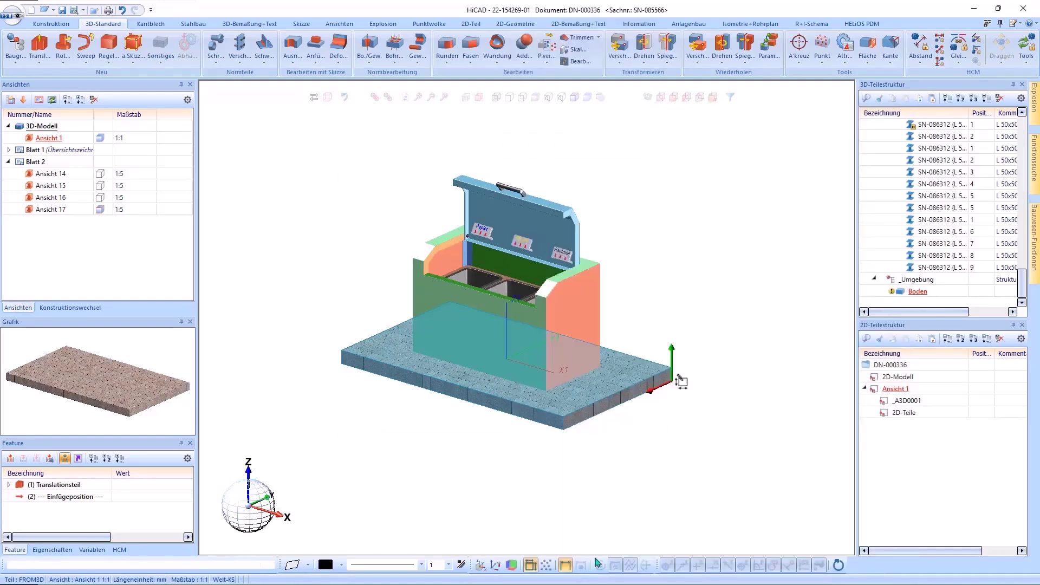
Step: Define Boden's dimension alignment anew from the slab's front face at its front corner
right_click(382, 376)
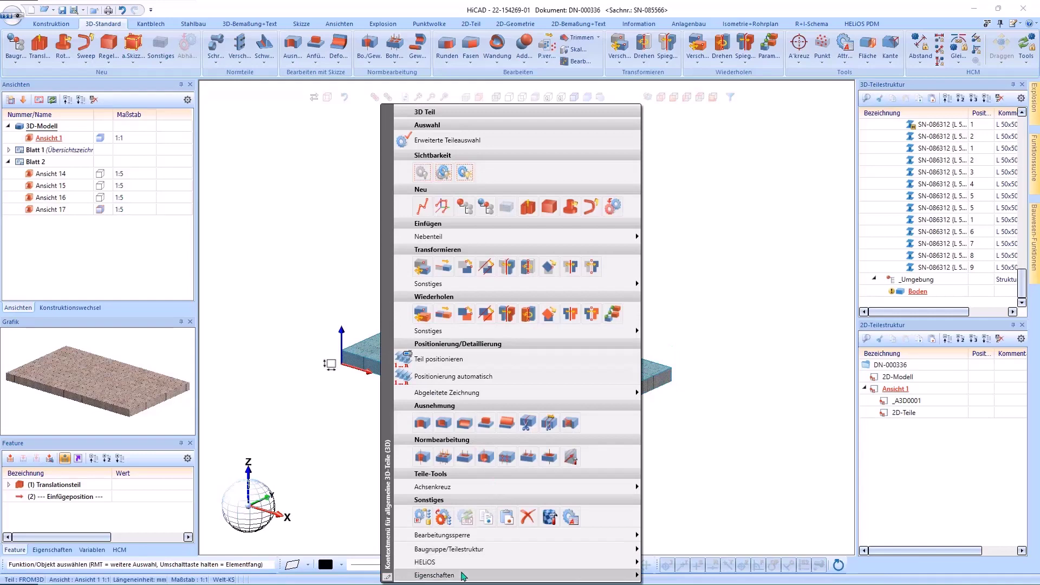
mouse_move(444, 575)
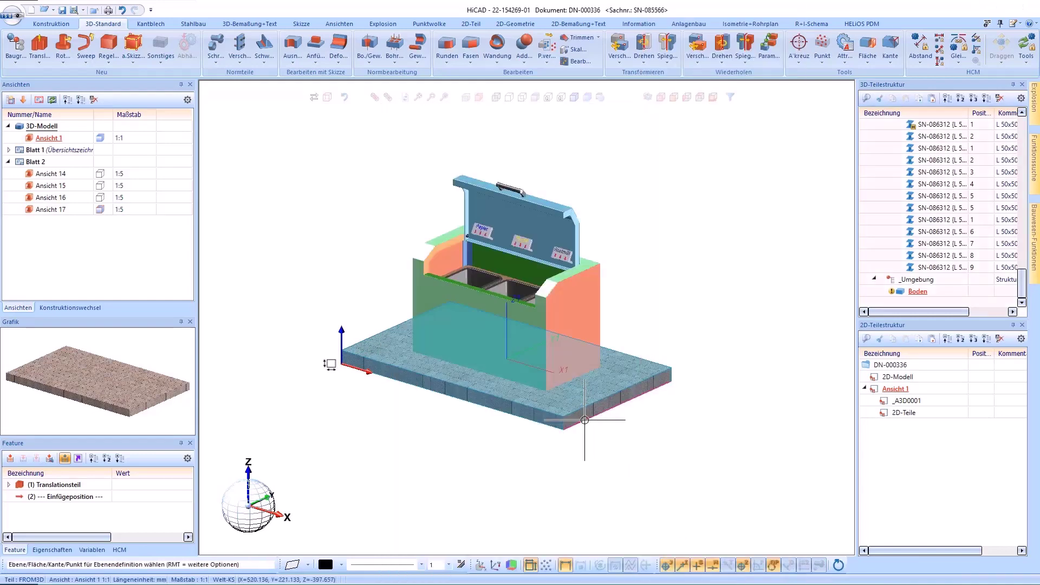
scroll(585, 420, up, 3)
click(561, 431)
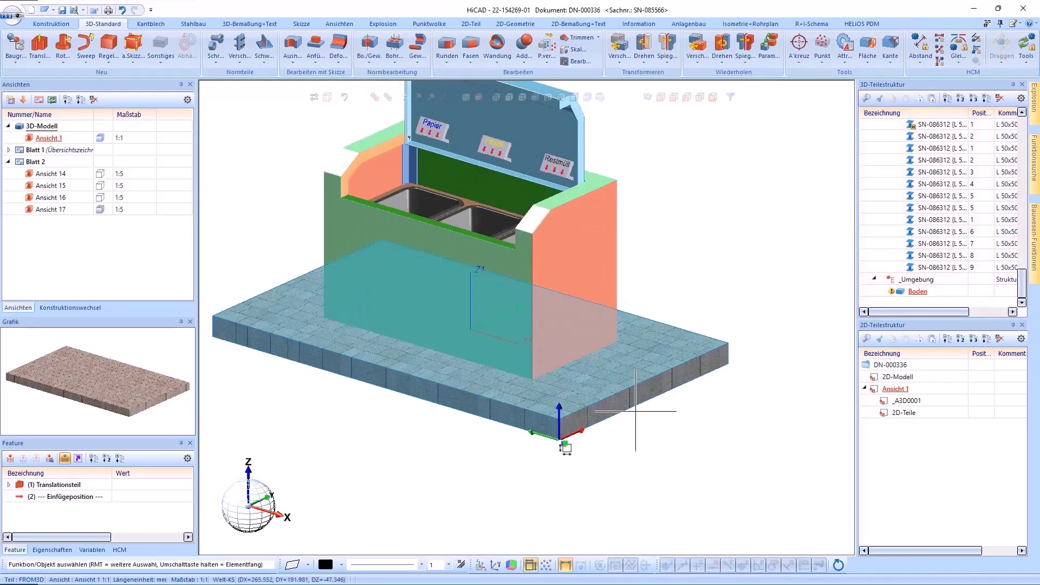
scroll(558, 446, up, 4)
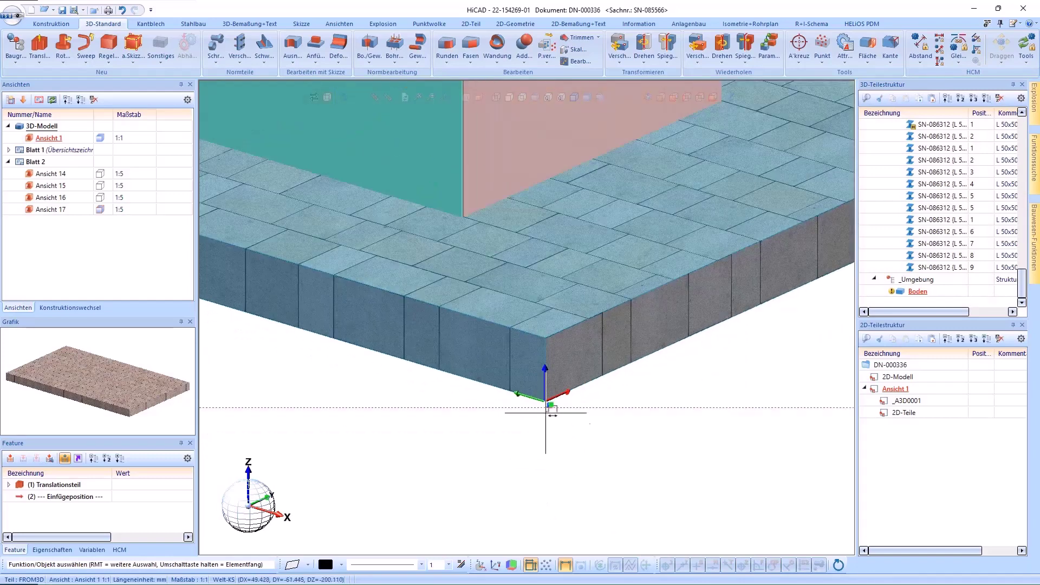
scroll(551, 412, down, 5)
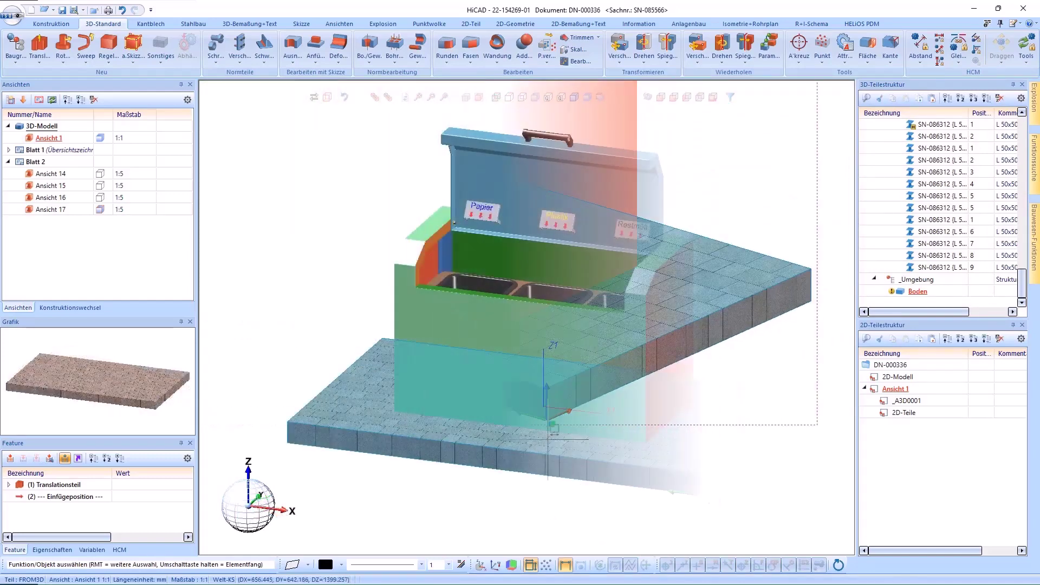